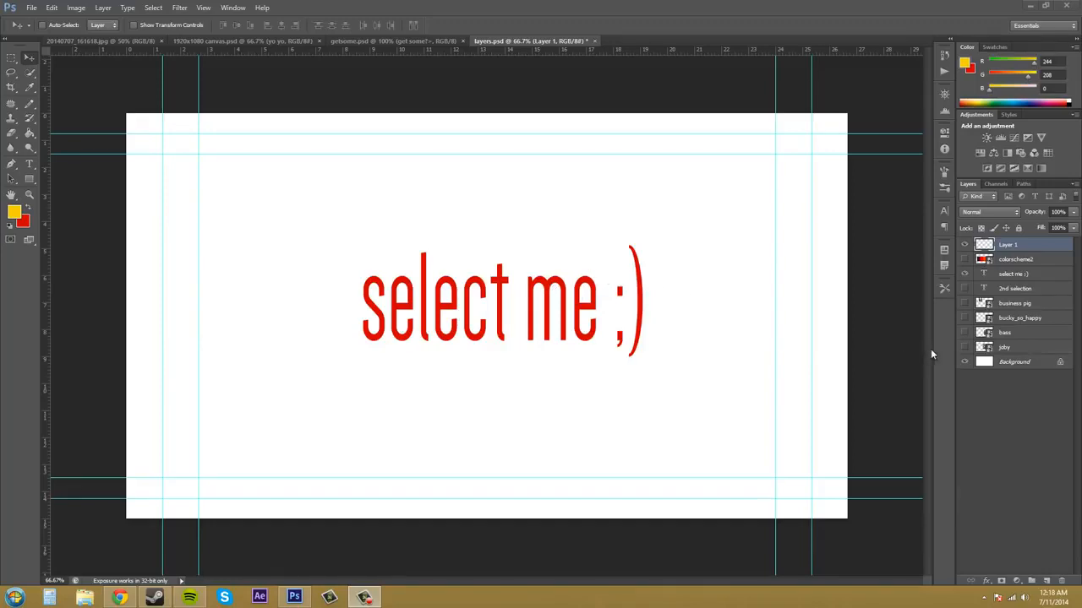
Step: Hide the Background layer to view the transparency behind the text, and show it again
click(968, 365)
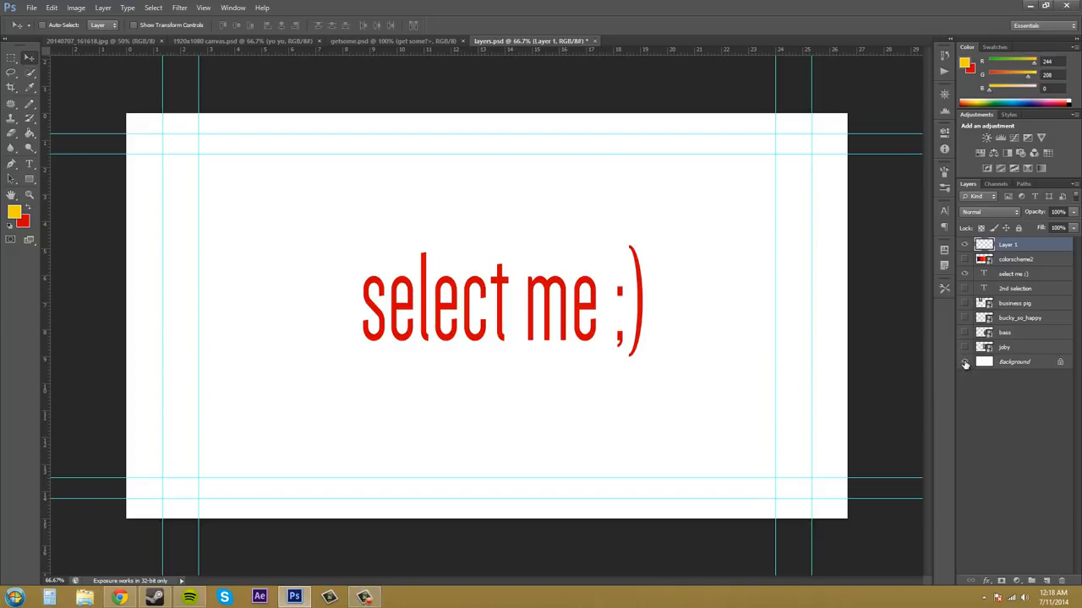
click(966, 362)
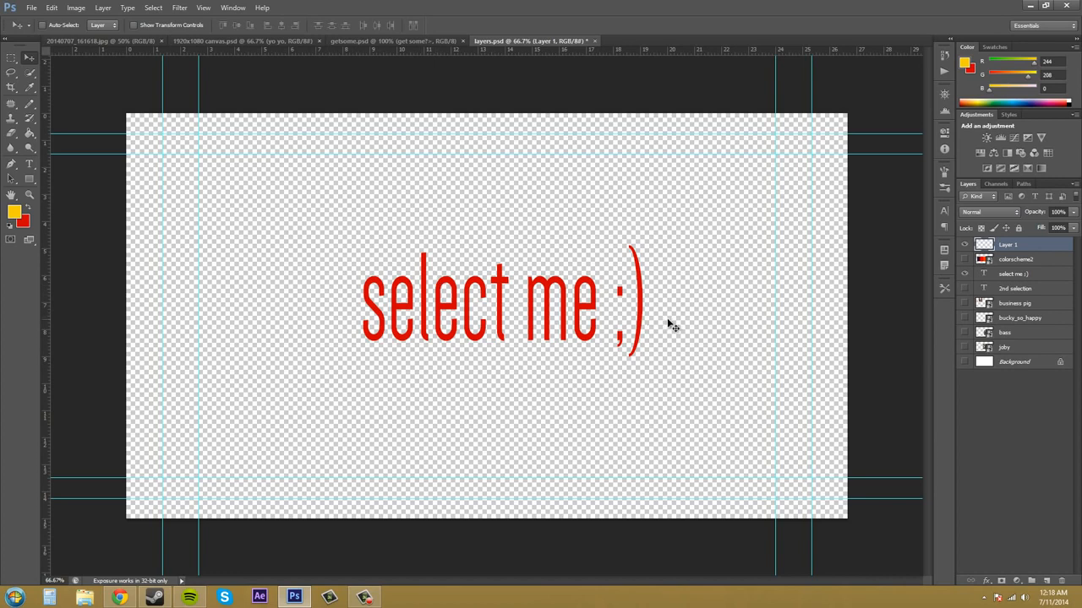
click(966, 362)
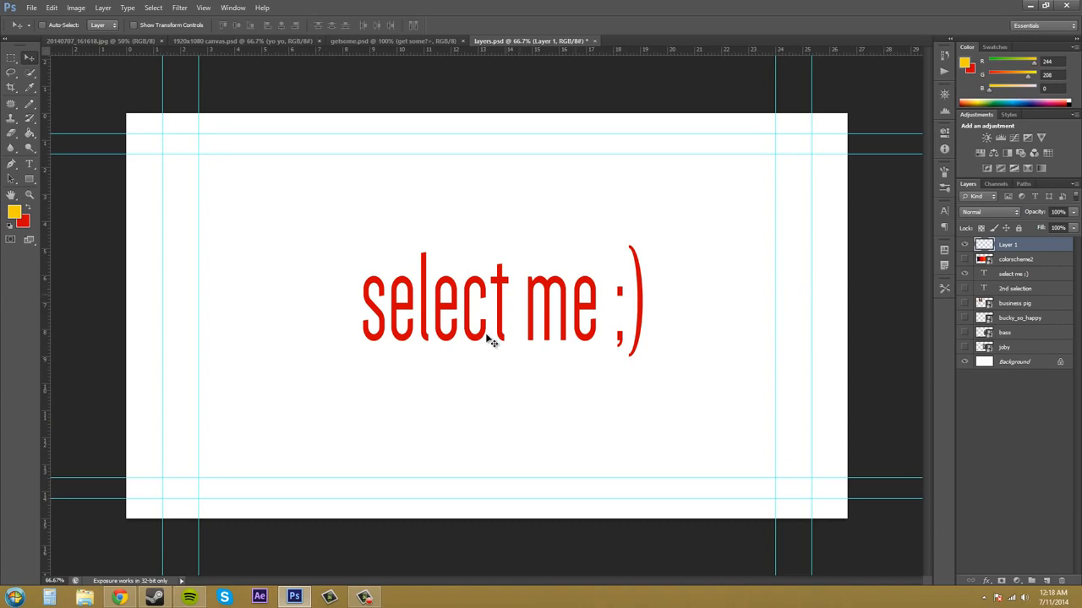
Step: Load the "select me ;)" text outline as a selection and copy that area of the colorscheme2 layer to a new layer
ctrl+click(984, 275)
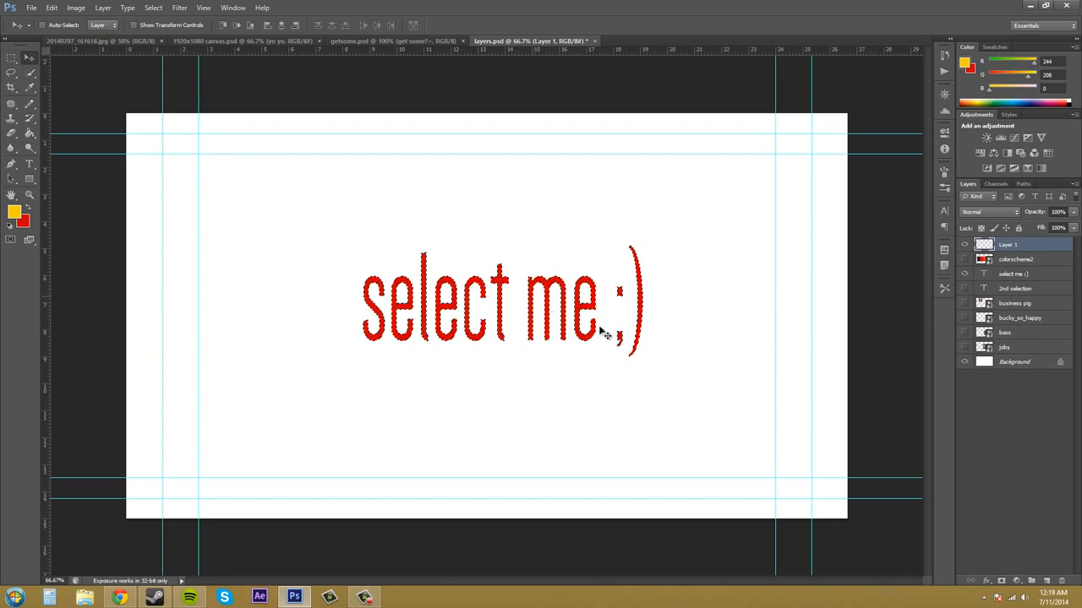
click(965, 362)
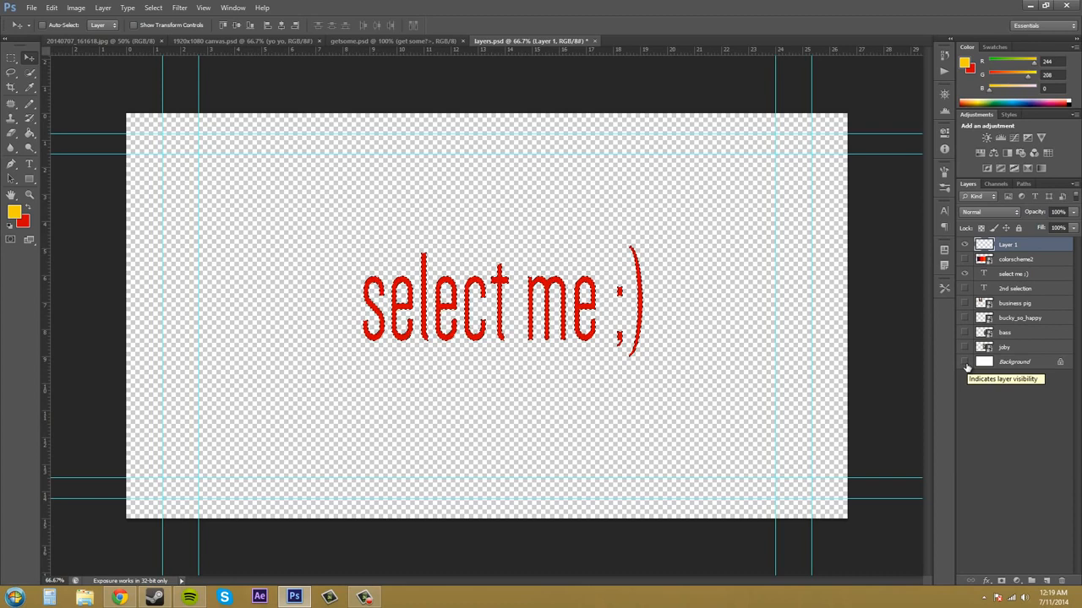
click(965, 362)
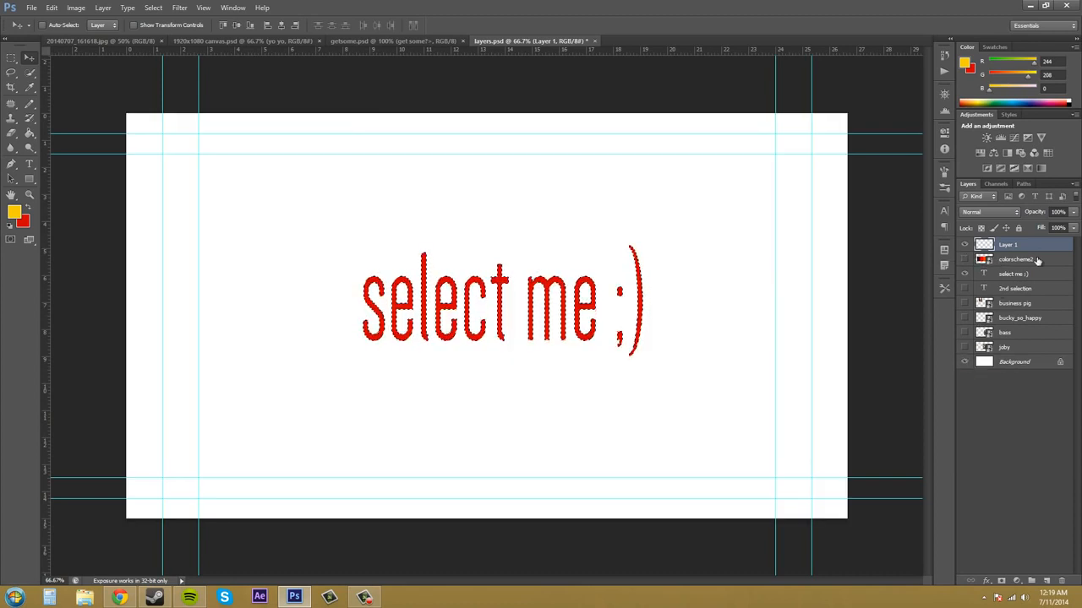
click(980, 260)
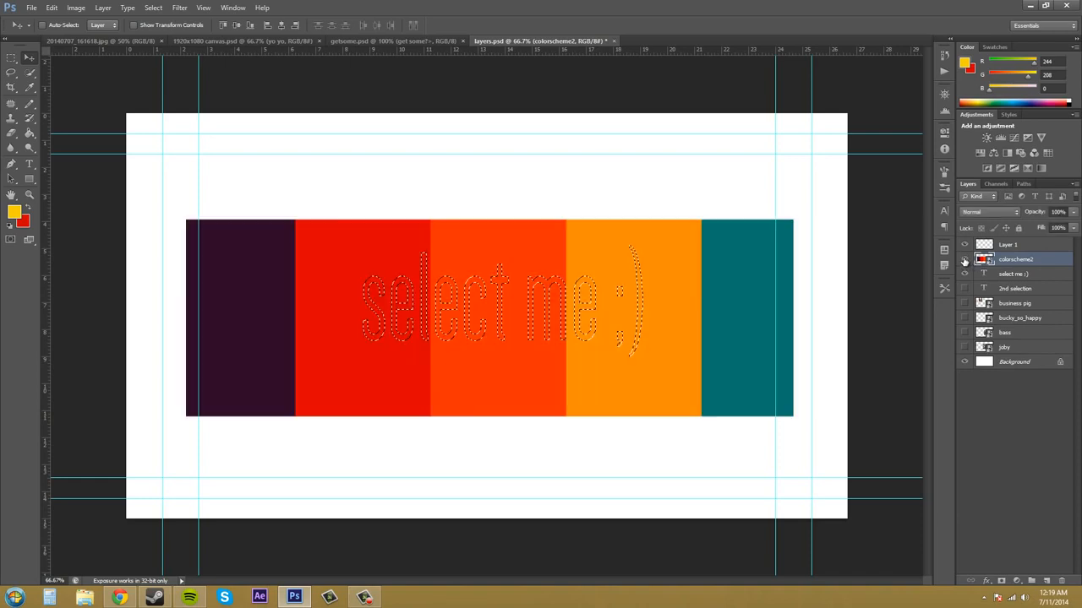
click(965, 260)
key(ctrl+j)
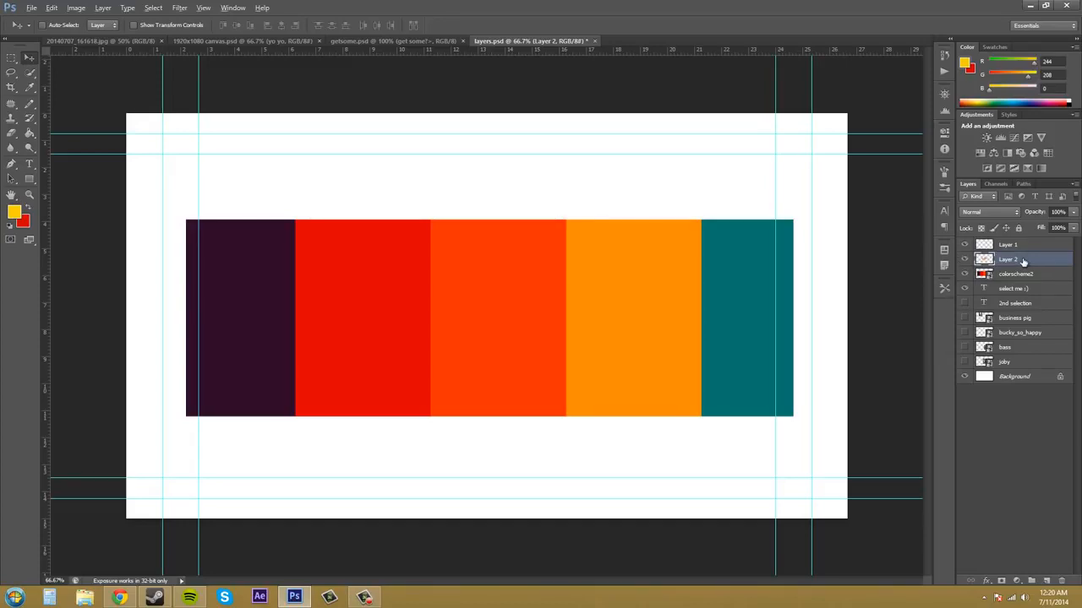
Step: Isolate Layer 2 and compare it with the colorscheme2 and "select me ;)" layers by viewing each one alone
alt+click(965, 260)
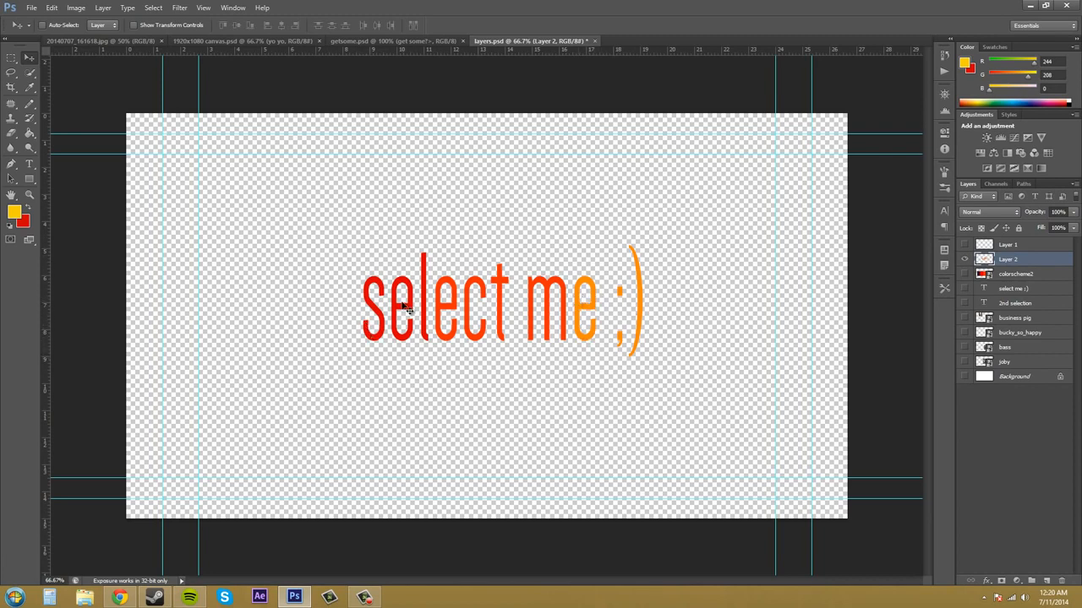
click(964, 259)
click(964, 274)
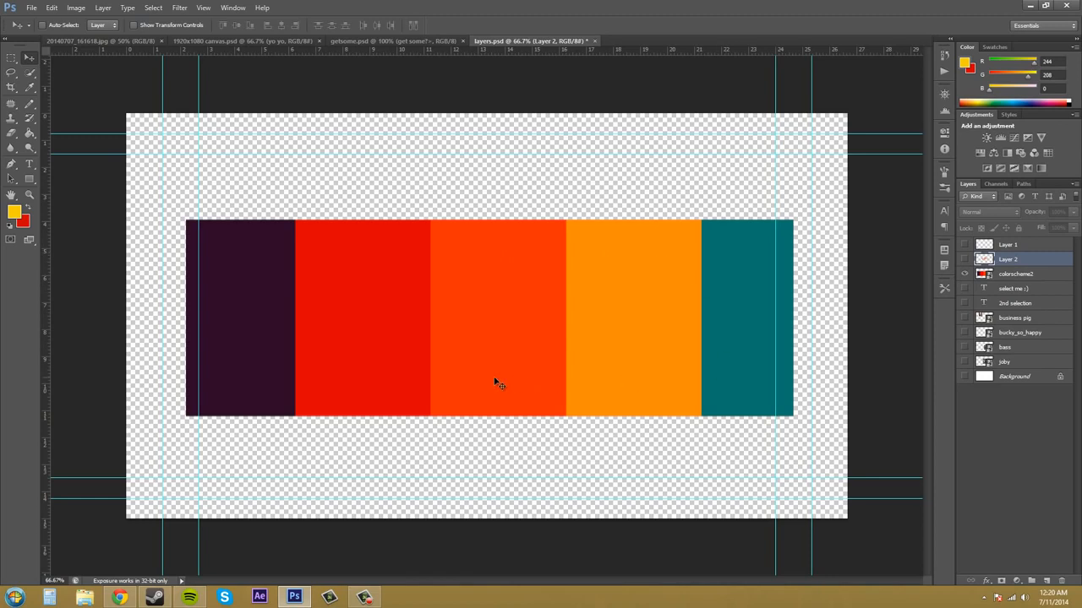
click(964, 274)
click(964, 289)
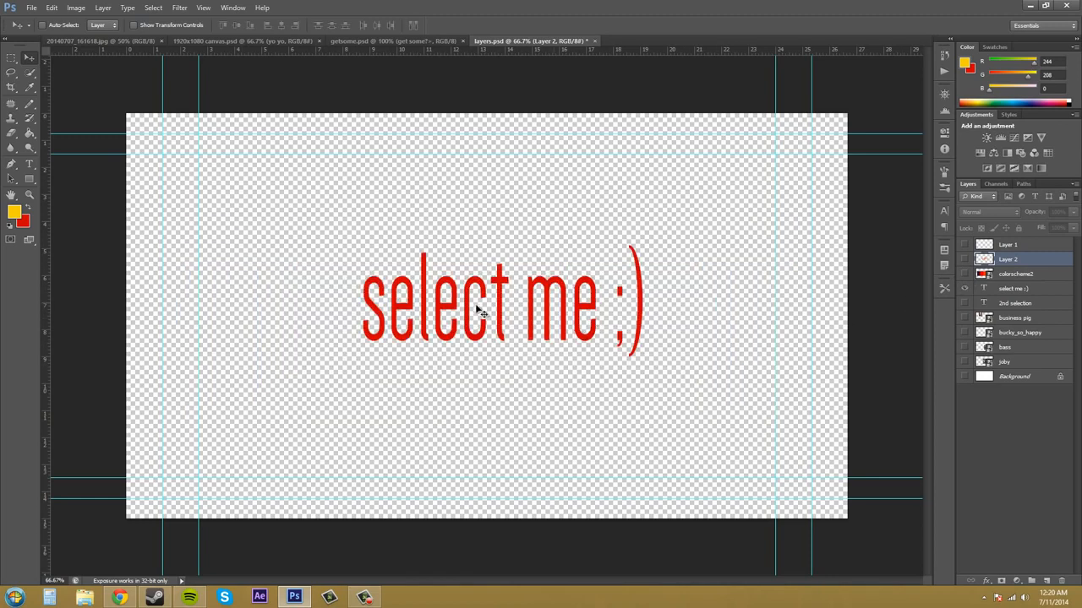
click(965, 244)
click(964, 245)
click(965, 289)
click(964, 259)
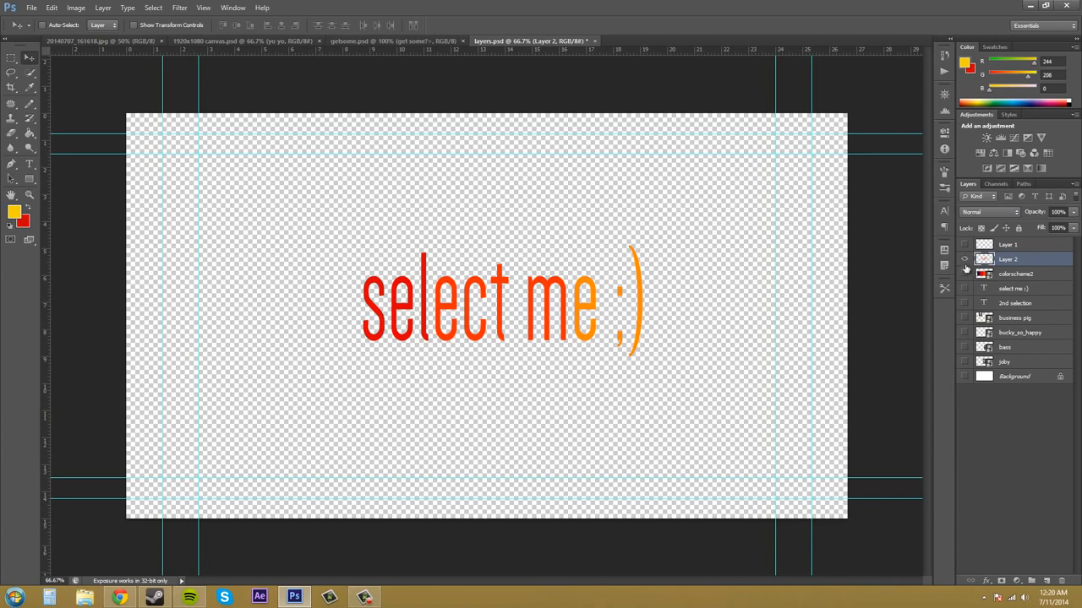
Step: Show only the colorscheme2 layer and draw a closed, curved Pen tool path across its red and orange bands
click(966, 261)
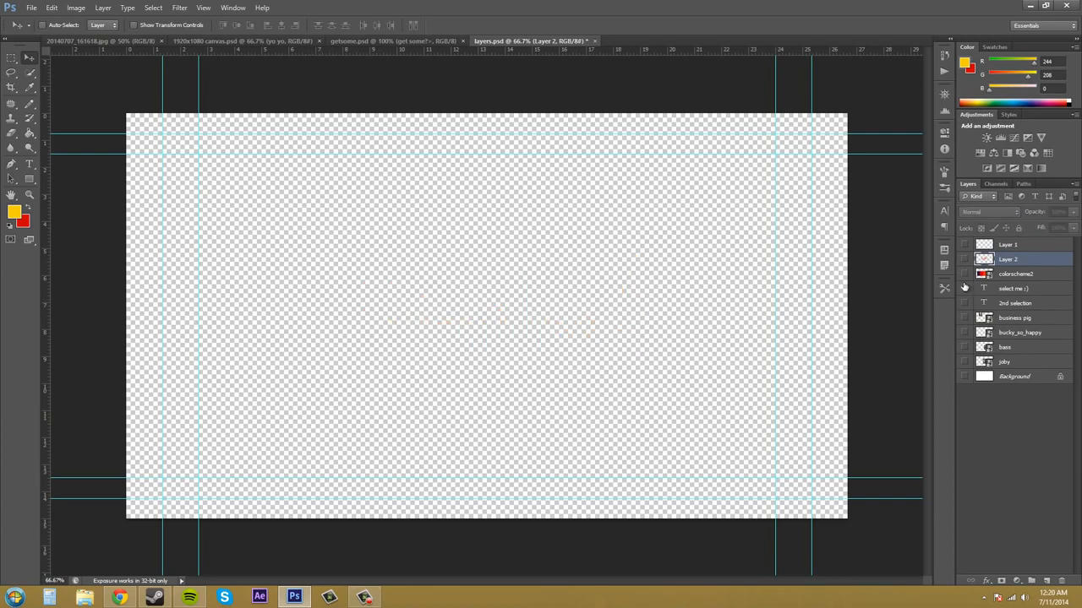
click(1027, 274)
click(964, 273)
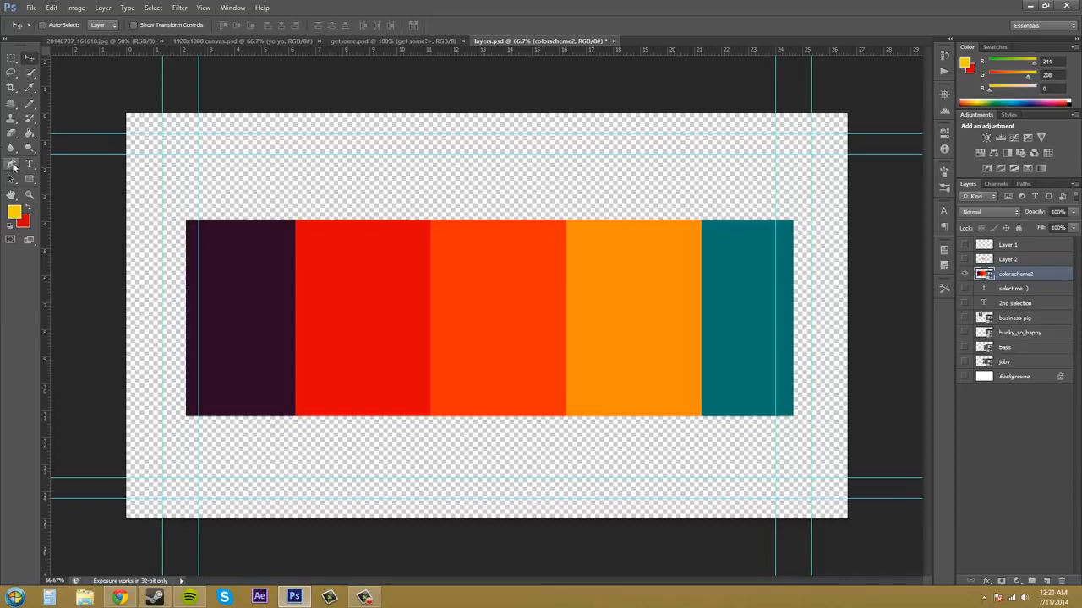
click(11, 166)
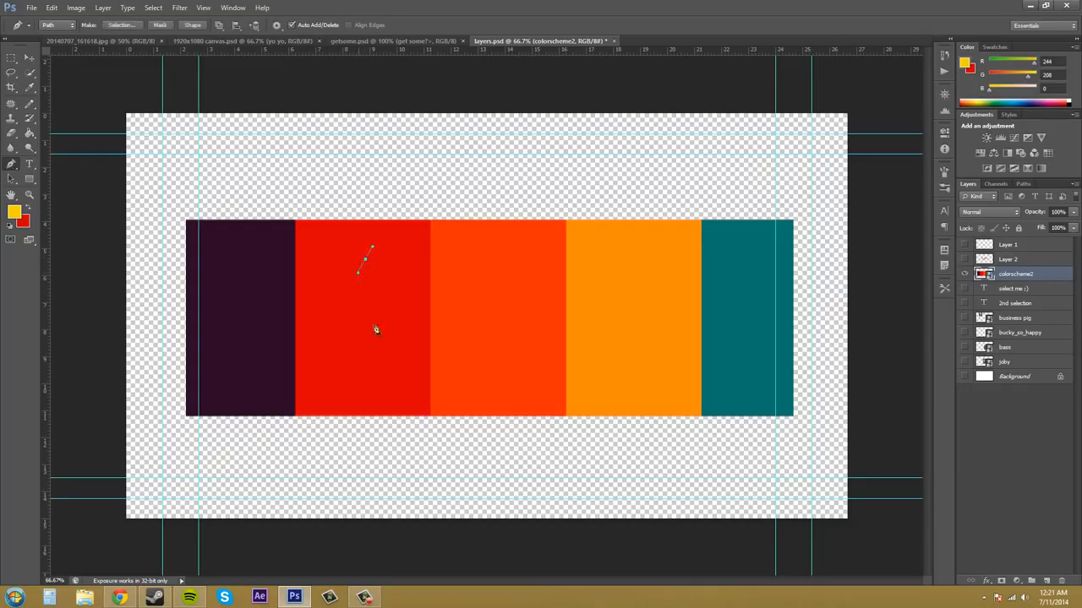
drag(406, 375, 446, 382)
drag(414, 289, 435, 245)
click(365, 261)
Step: Make a selection from the path to copy that area to a new layer, and hide the colorscheme2 layer
click(125, 28)
click(609, 270)
key(ctrl+j)
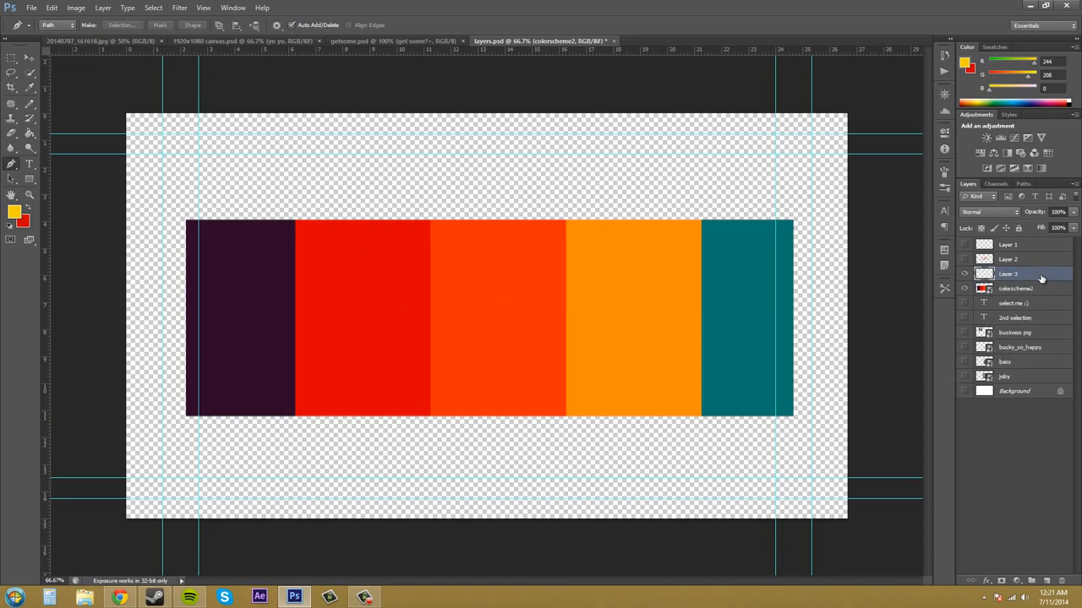
click(965, 289)
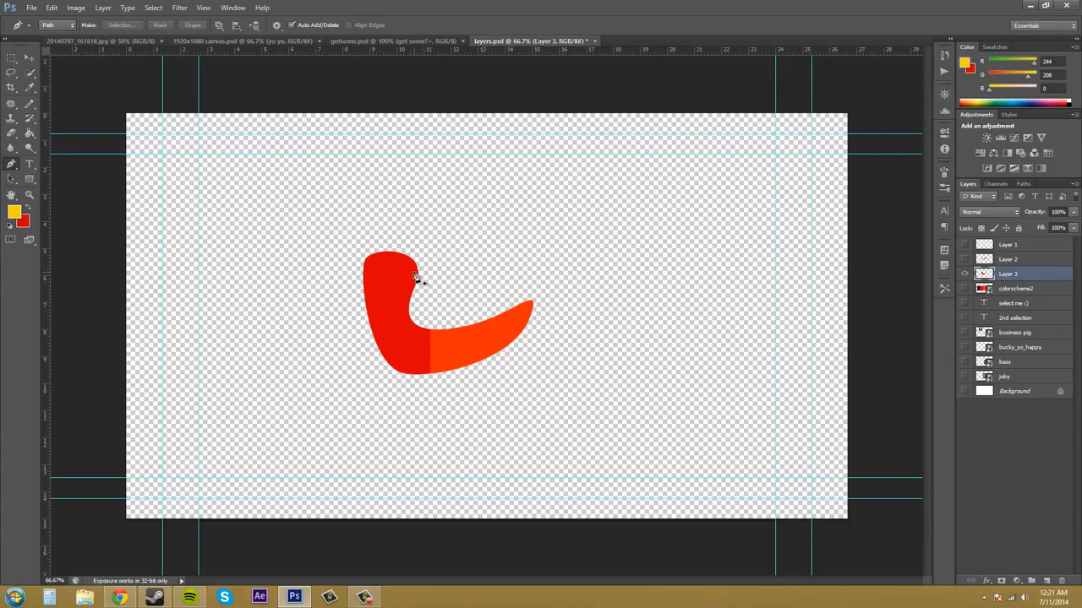
Step: Try a rectangular marquee and a freehand lasso selection on the canvas, and deselect
click(11, 58)
drag(423, 201, 693, 321)
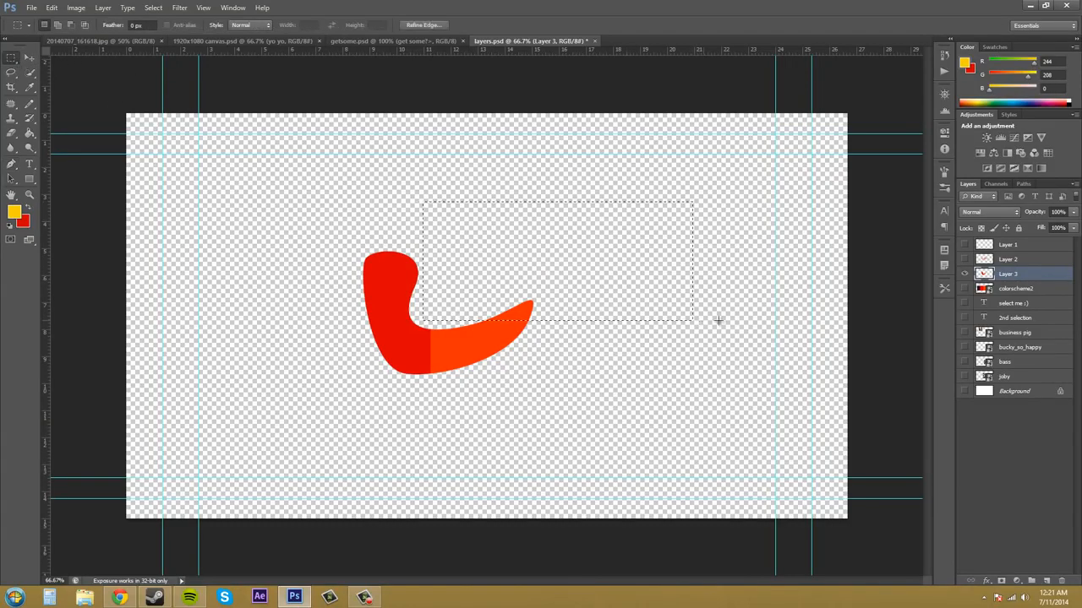
click(12, 78)
mouse_move(311, 286)
mouse_down()
mouse_move(298, 328)
mouse_move(345, 352)
mouse_move(347, 296)
mouse_move(303, 283)
mouse_up()
key(ctrl+d)
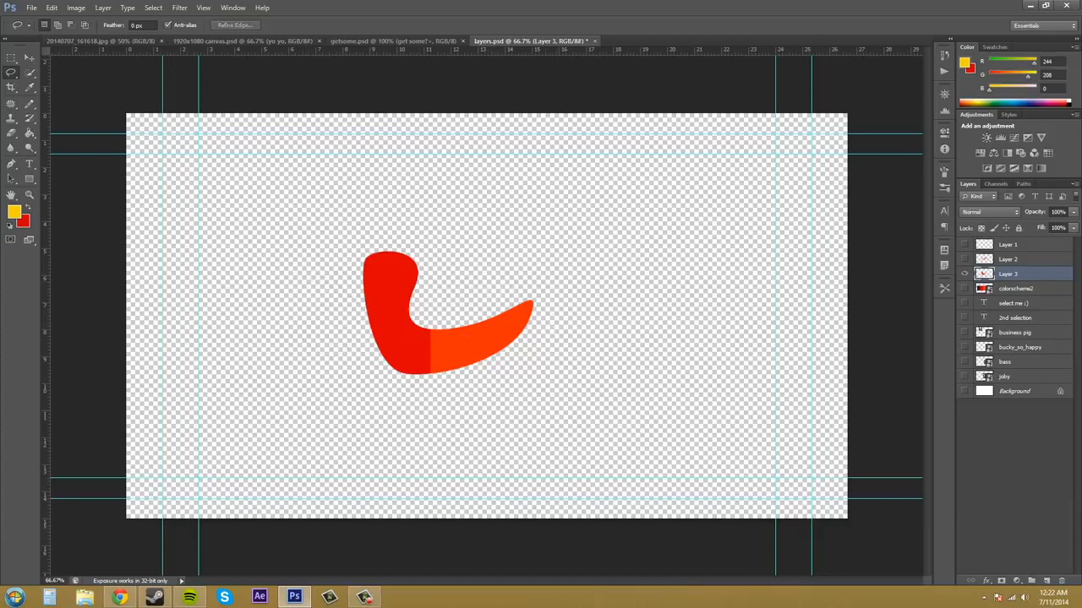
Step: Try duplicating the curved shape on Layer 3 toward the canvas's upper right, and undo the copy
key(v)
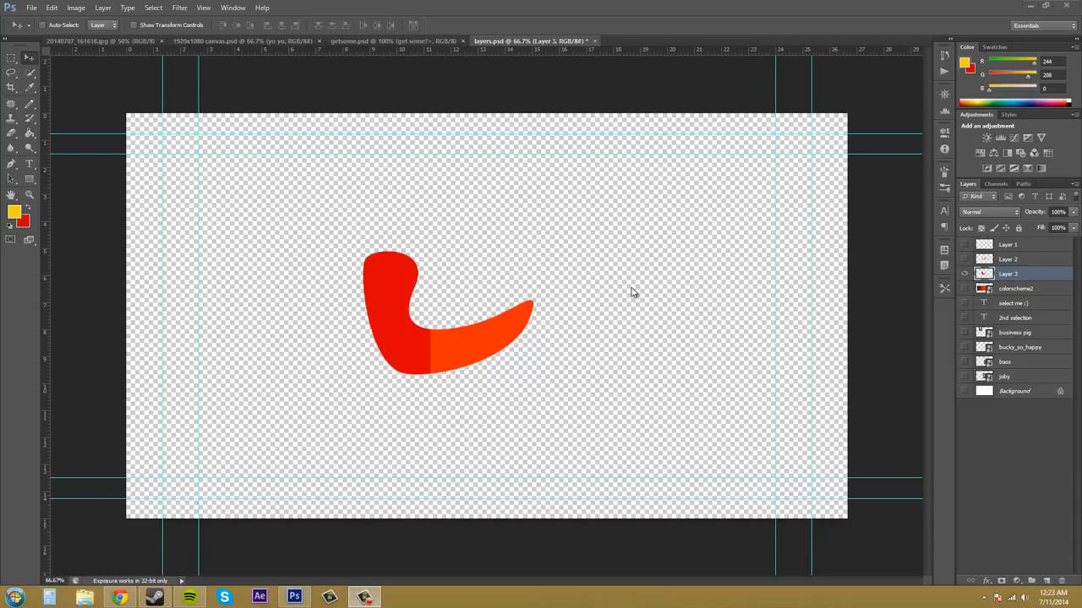
click(28, 59)
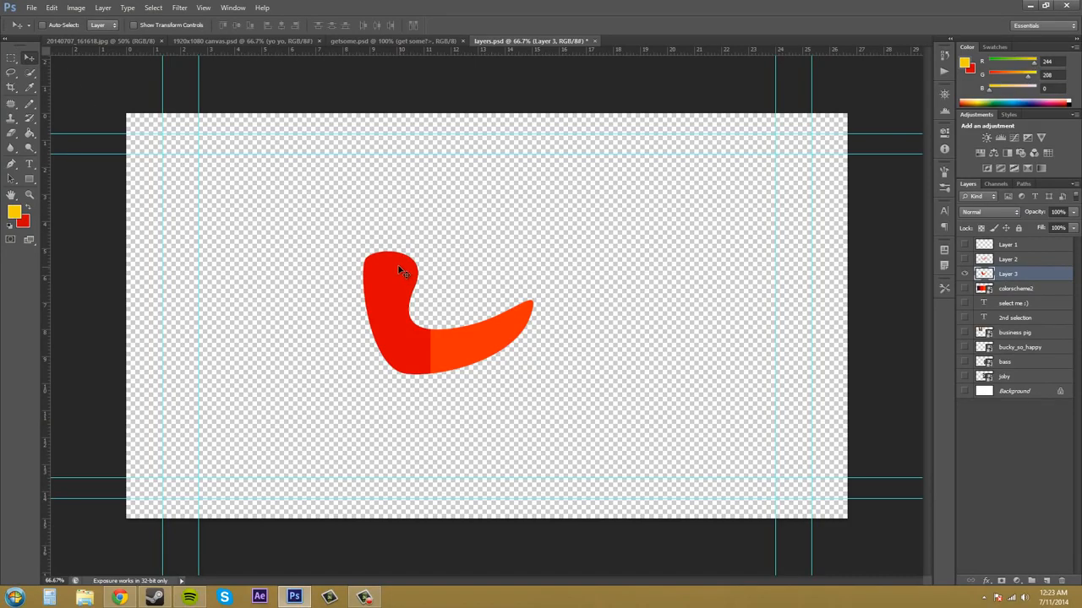
drag(415, 318, 657, 222)
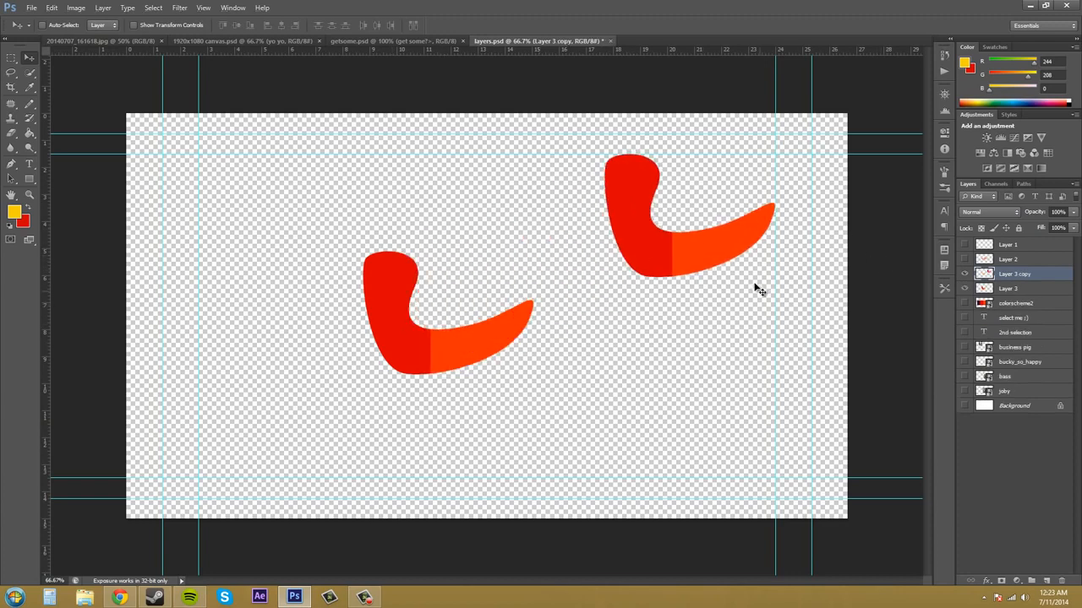
key(ctrl+z)
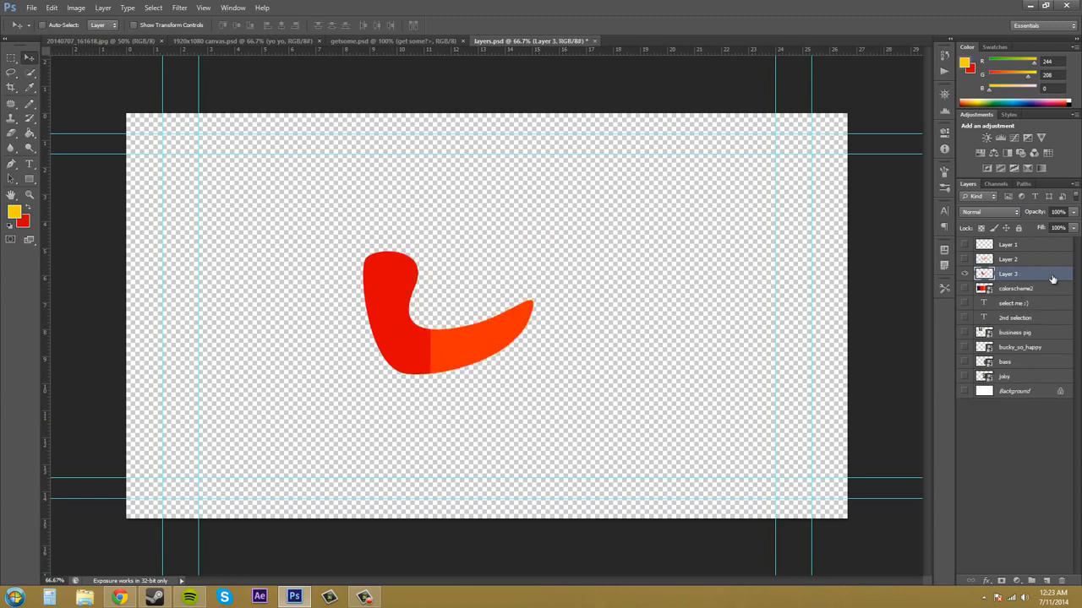
Step: Show the multicoloured text on Layer 2 and move the curved Layer 3 shape to the text's lower left
click(964, 260)
drag(603, 301, 527, 339)
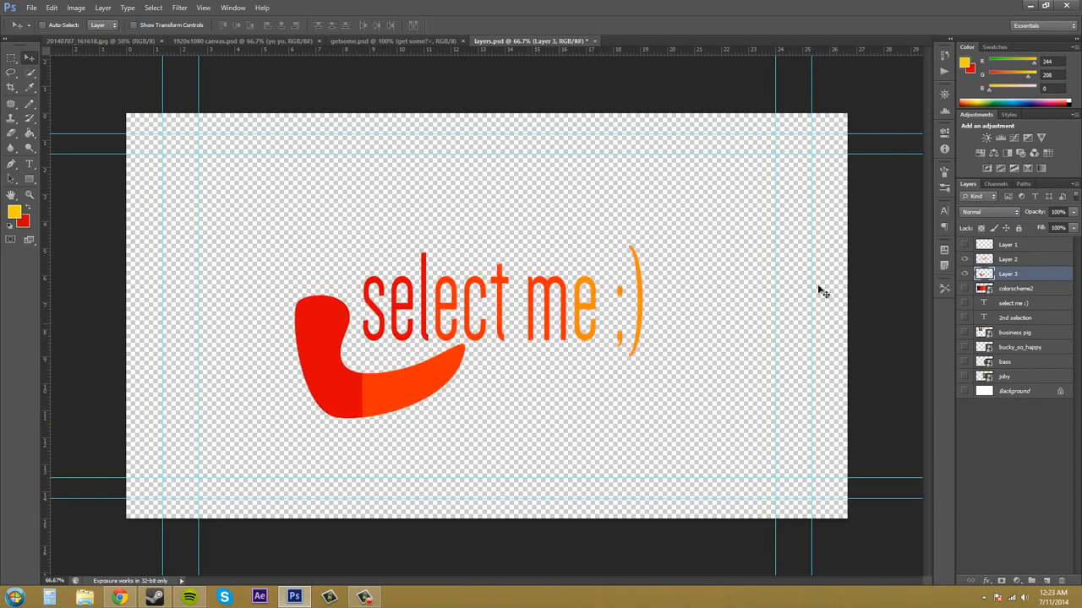
Step: Merge Layer 2 and Layer 3, and place a duplicate of the merged artwork toward the canvas's upper left
shift+click(1023, 264)
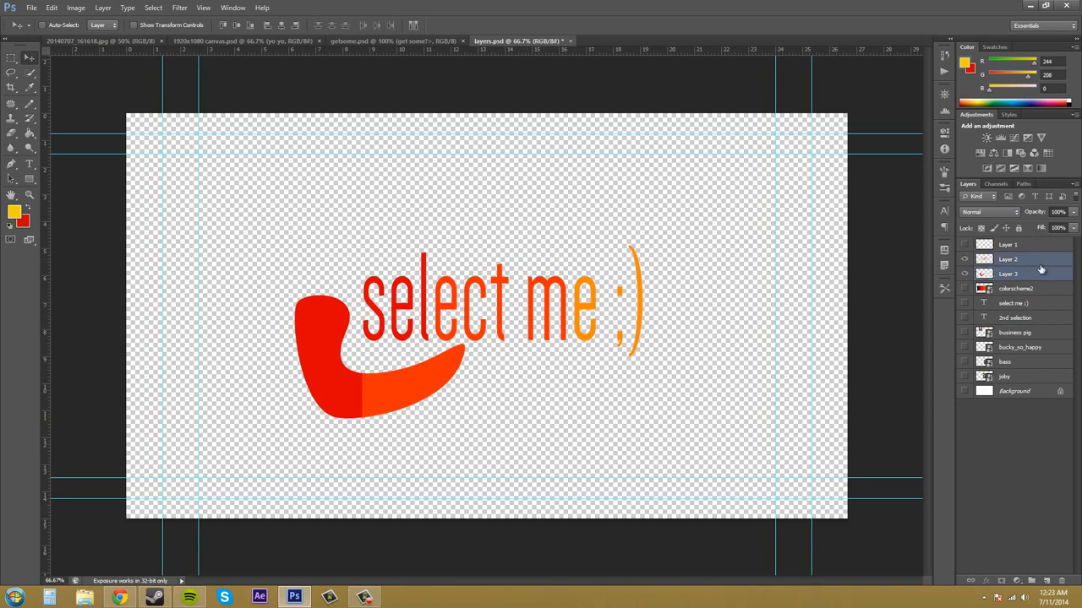
right_click(1033, 264)
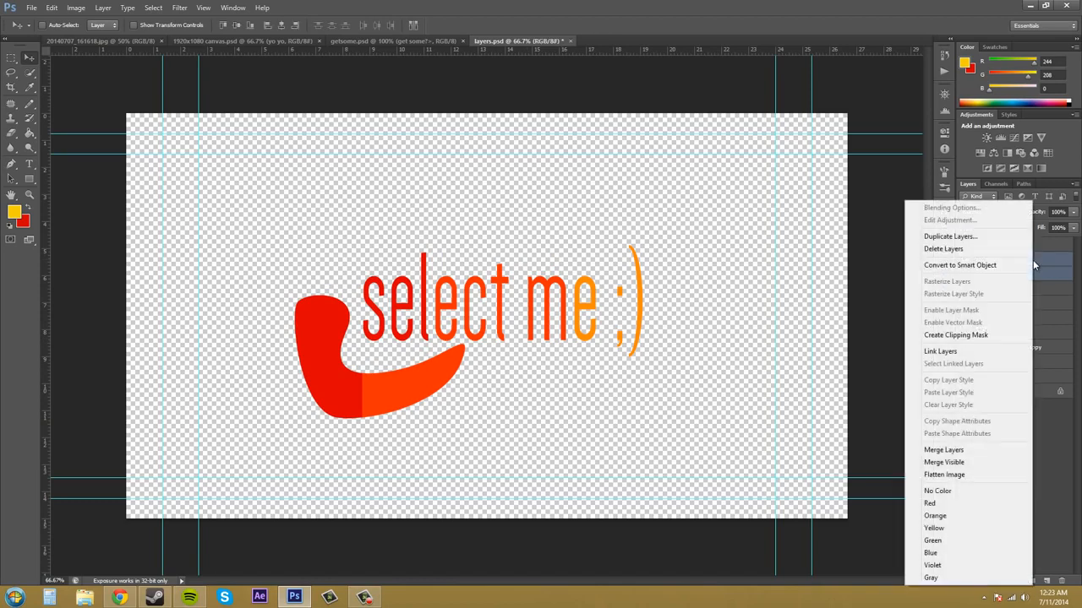
click(955, 452)
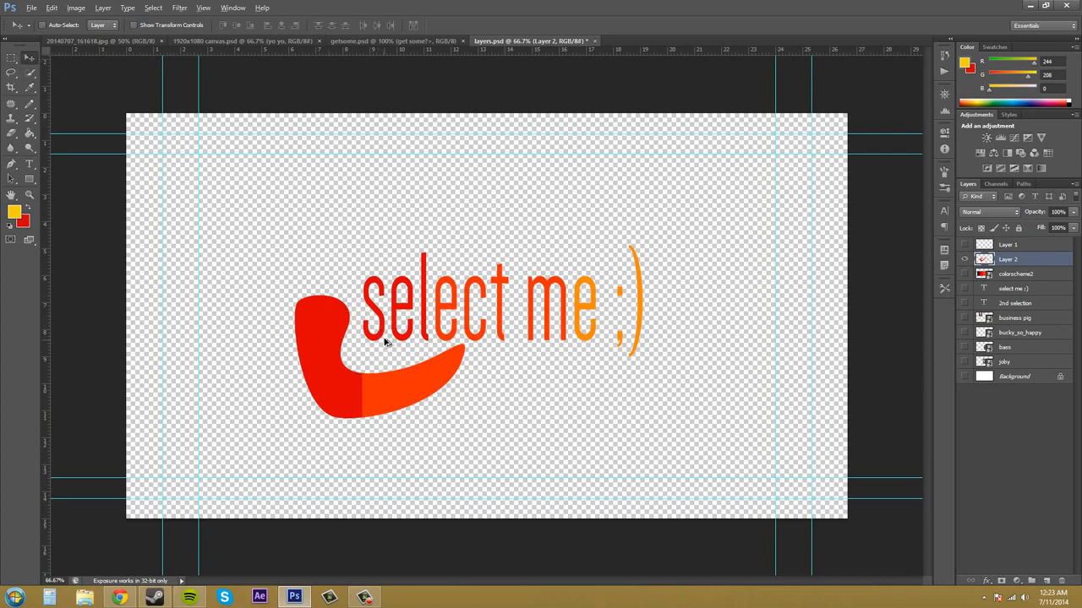
drag(400, 328, 267, 213)
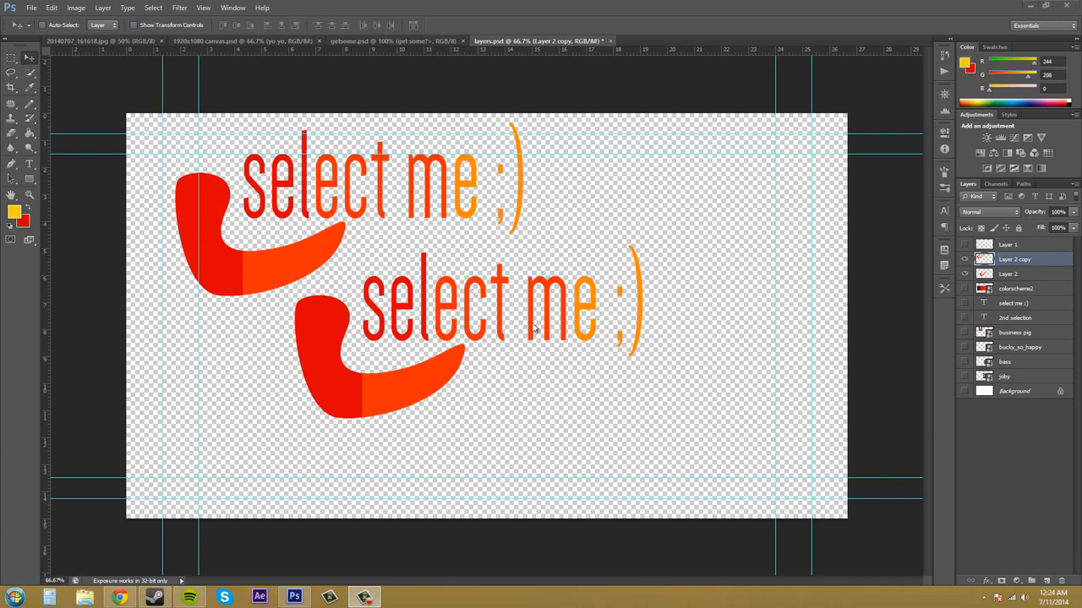
click(389, 207)
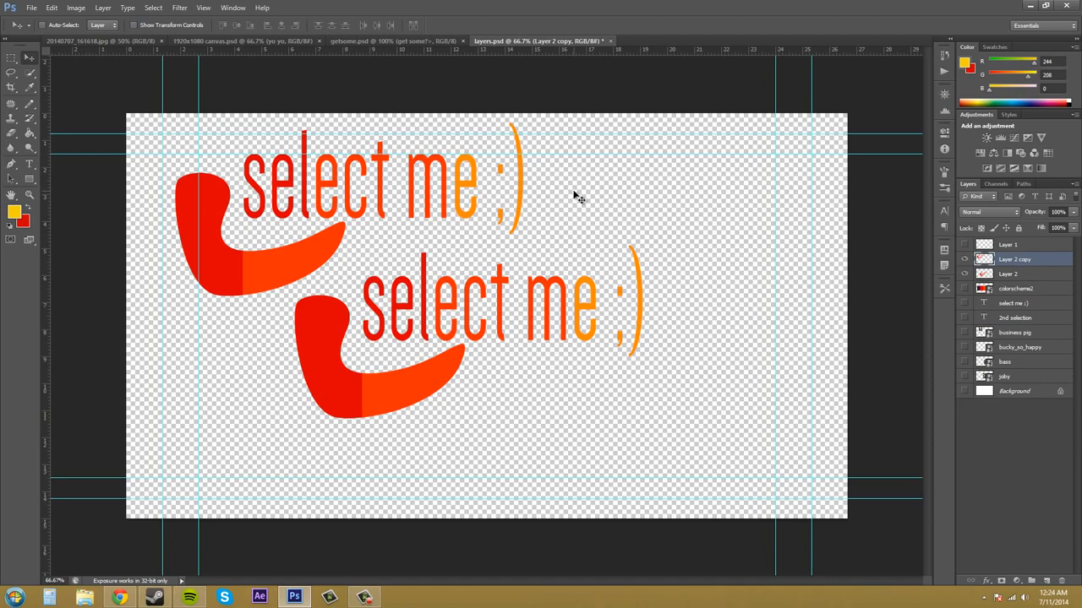